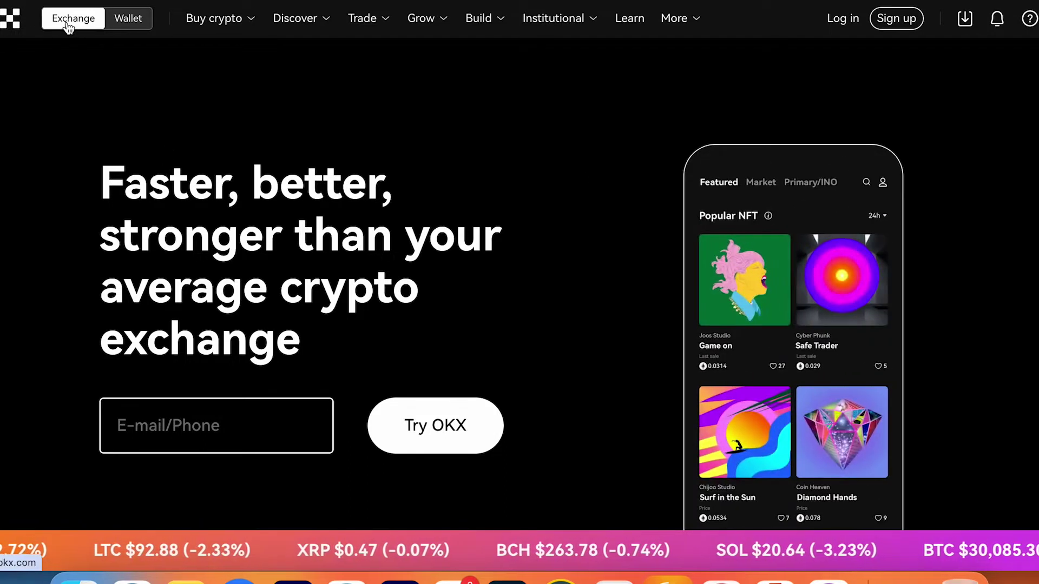
Step: Switch to the Web3 wallet, browse the Other and Watch-only wallet options, then connect MetaMask
click(129, 21)
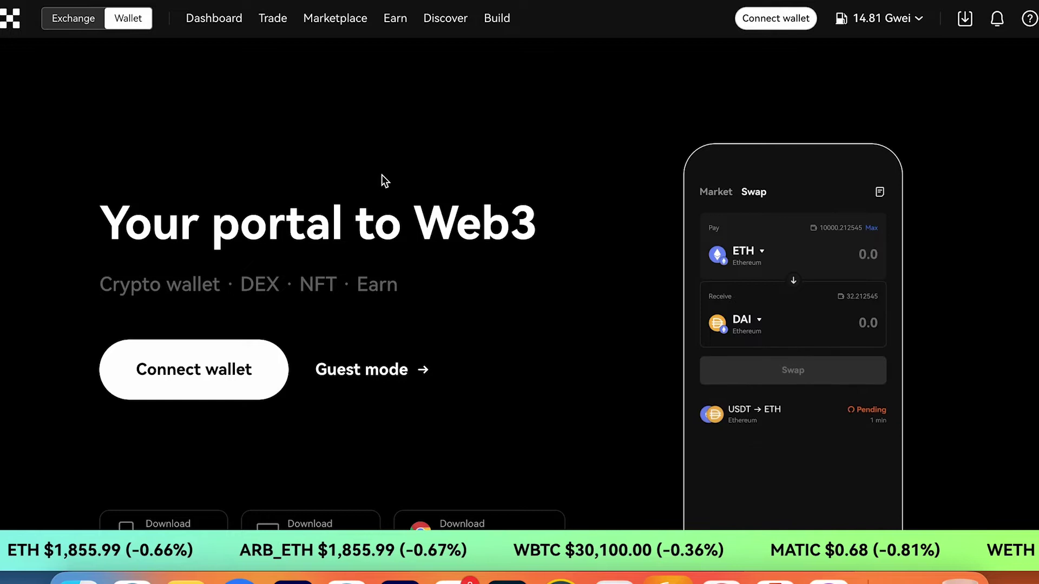
click(213, 381)
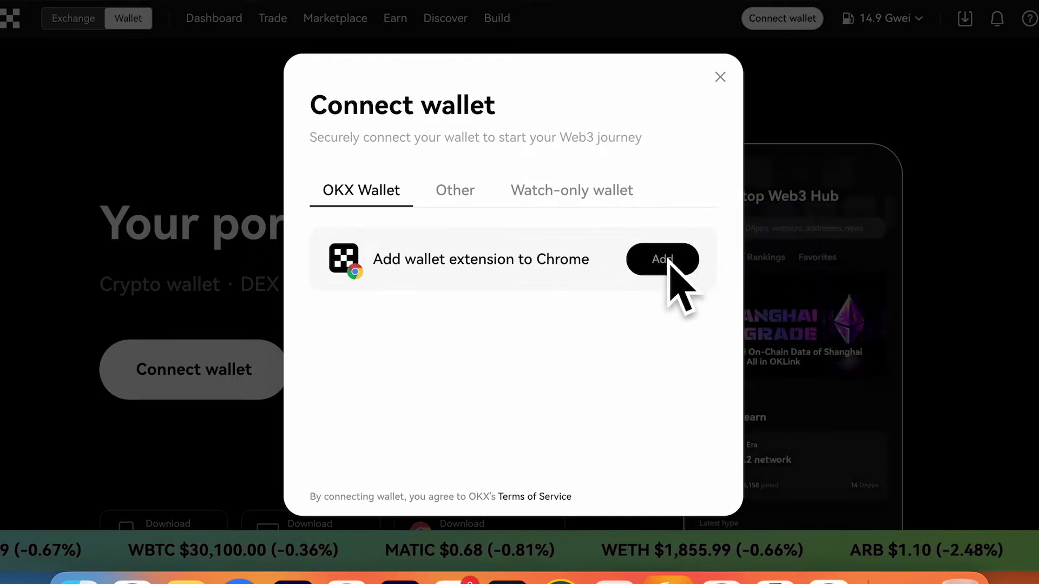
click(454, 196)
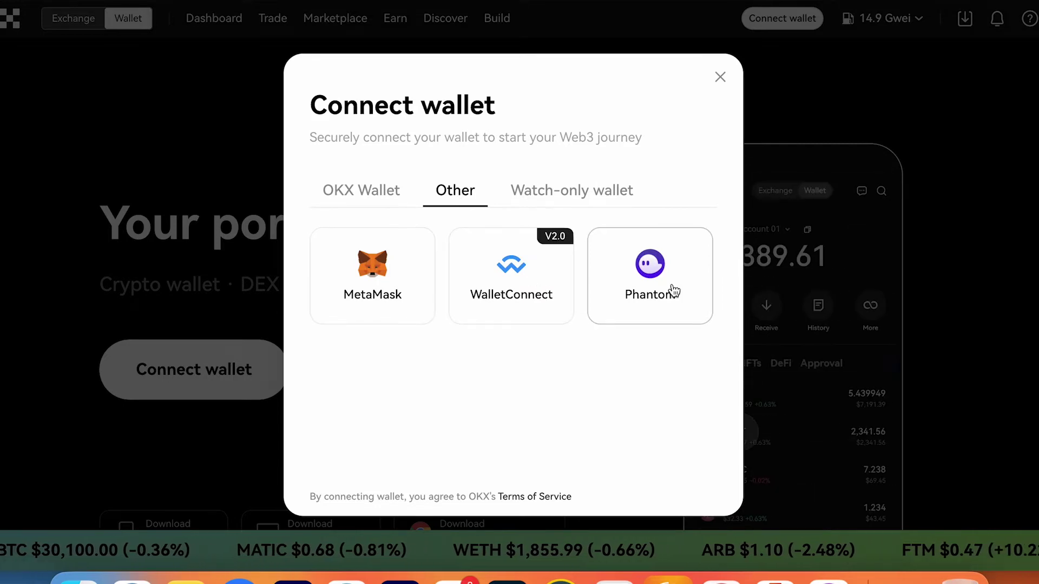
click(549, 208)
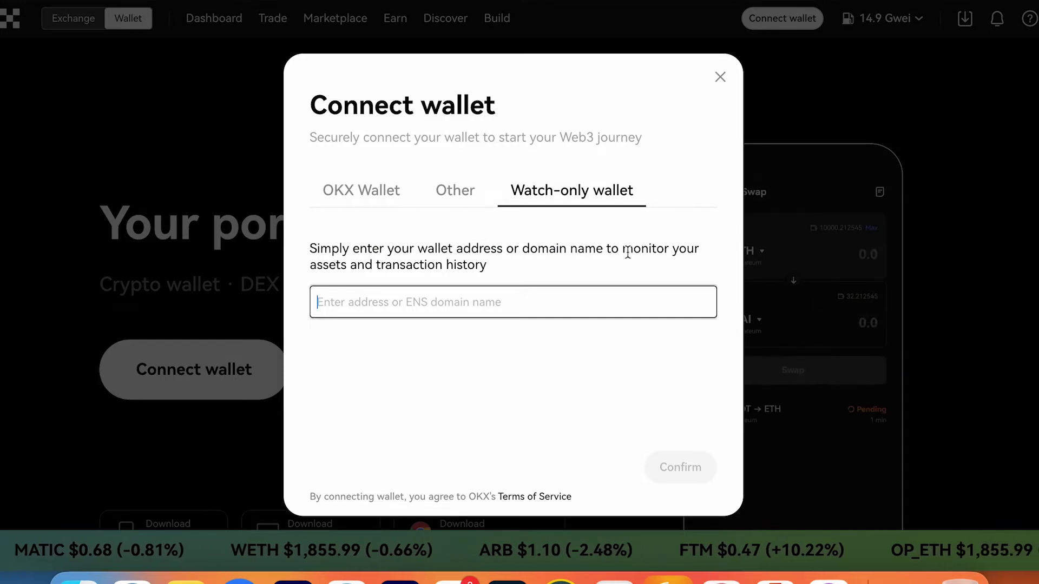
click(459, 212)
click(383, 262)
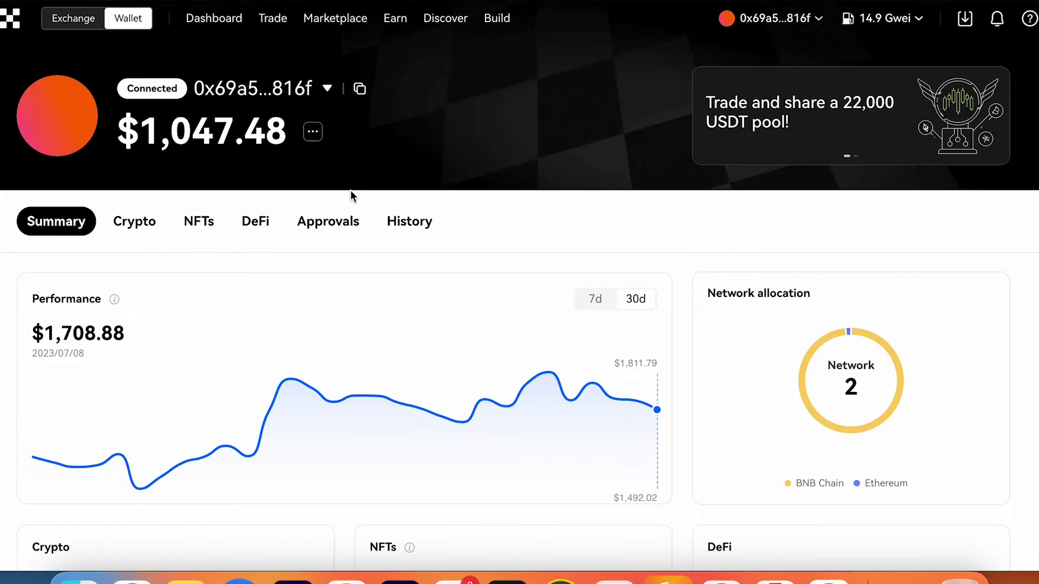
Step: Copy the Ethereum address, show 30-day performance and check the BNB Chain and Ethereum allocation
click(360, 89)
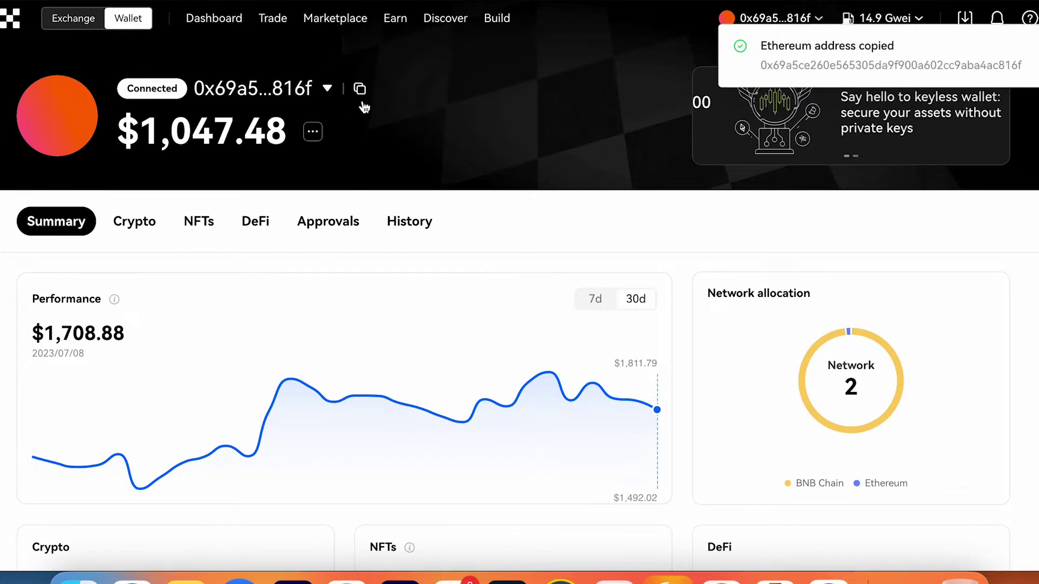
scroll(95, 262, down, 3)
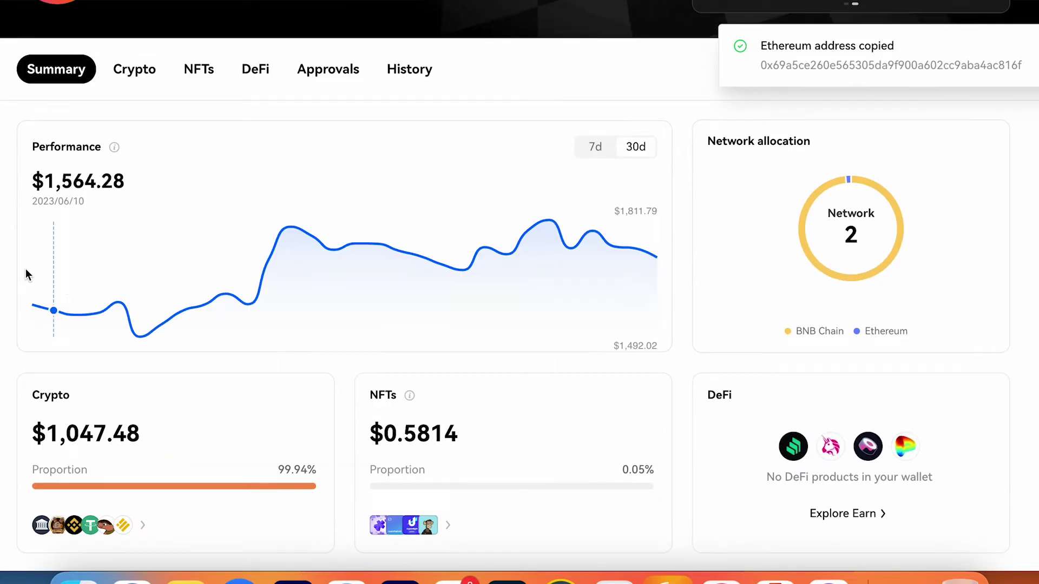
click(640, 149)
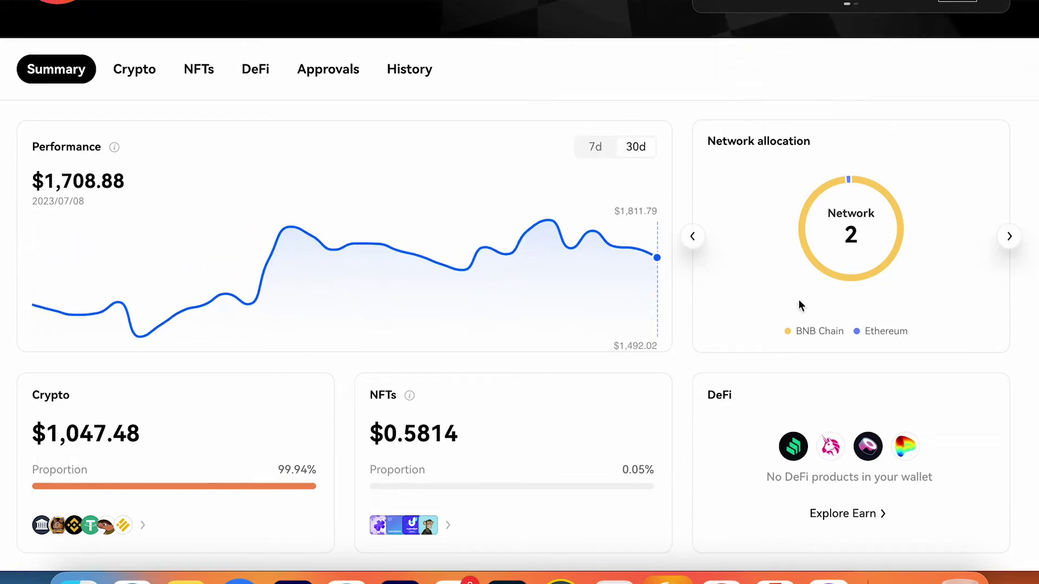
mouse_move(803, 337)
mouse_move(907, 336)
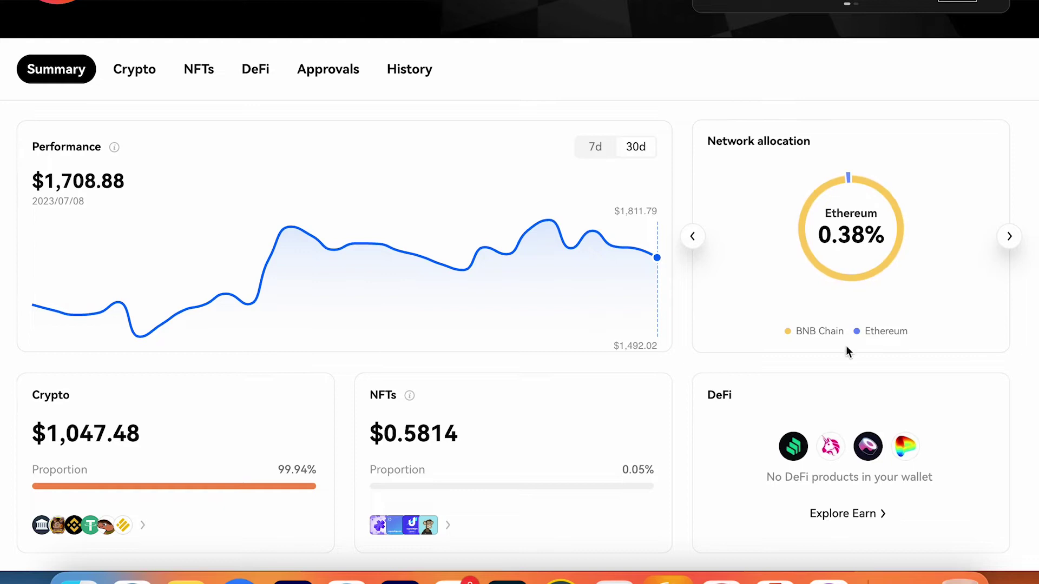
scroll(847, 347, down, 1)
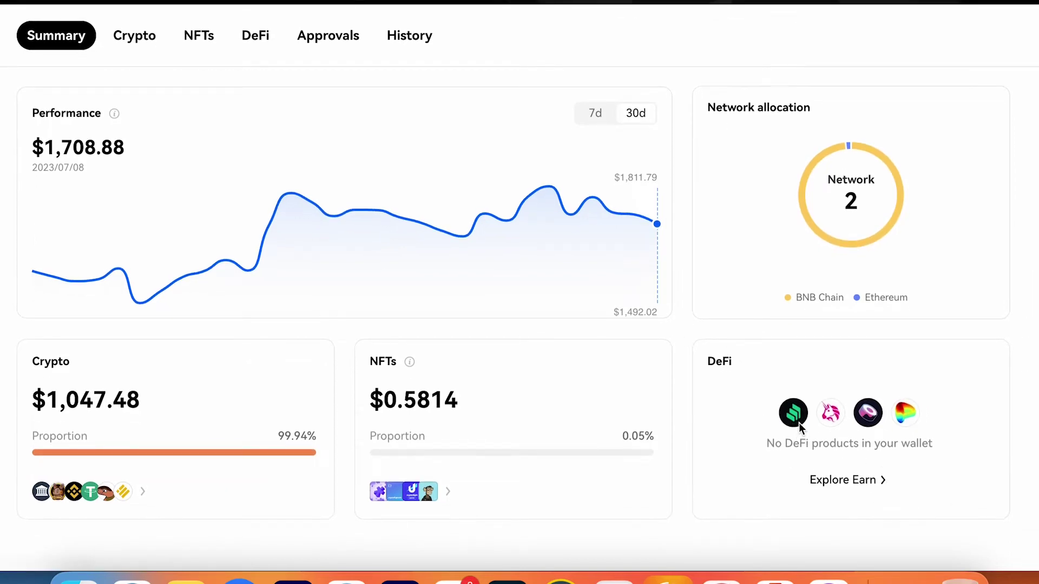
scroll(682, 398, down, 3)
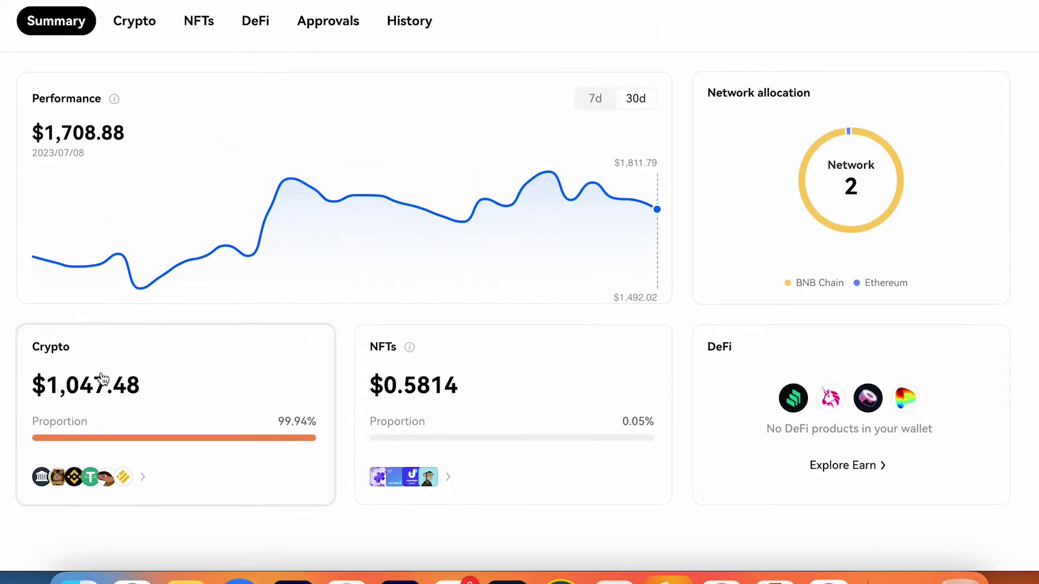
Step: Scroll through the Crypto asset list, then show the wallet's four collected NFTs
click(105, 381)
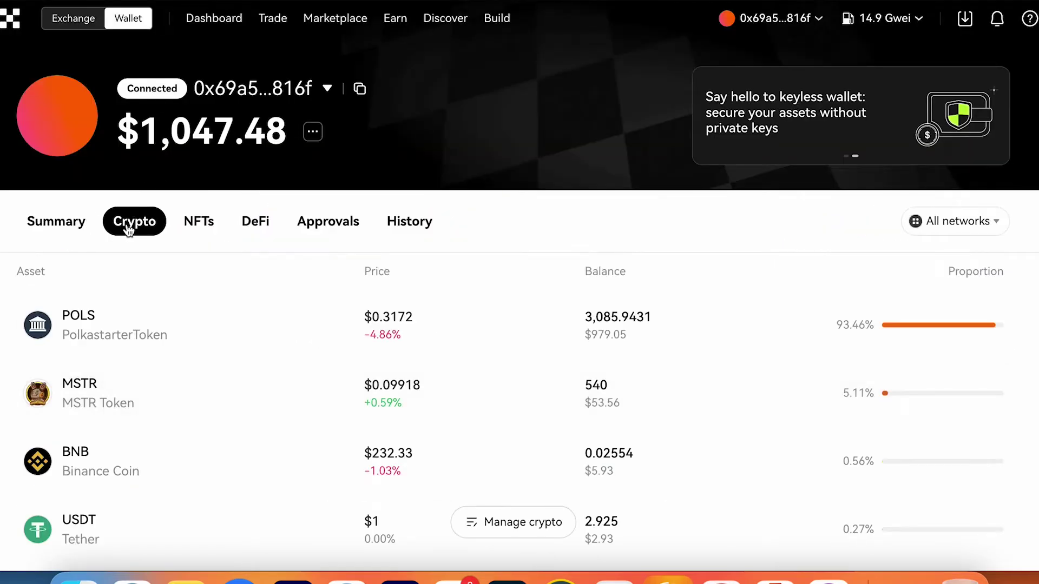
scroll(129, 230, down, 3)
scroll(310, 188, down, 8)
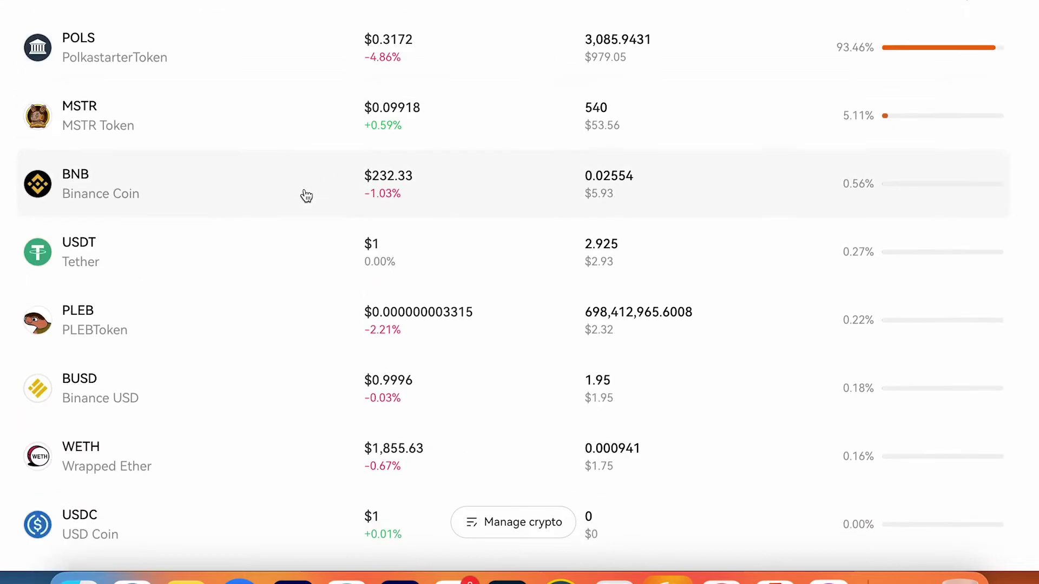
scroll(301, 197, down, 10)
scroll(300, 197, up, 20)
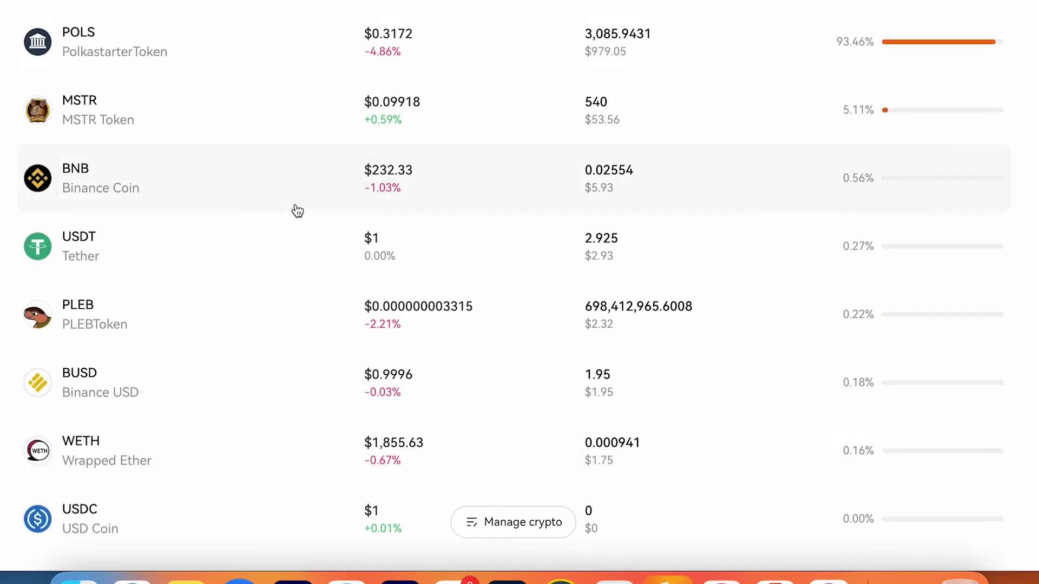
click(199, 226)
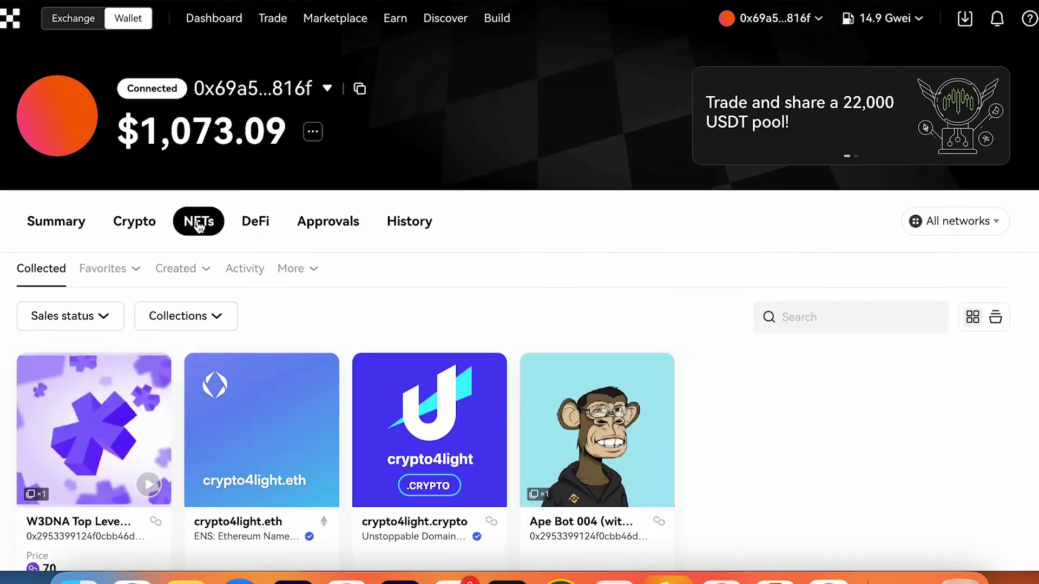
scroll(223, 274, down, 1)
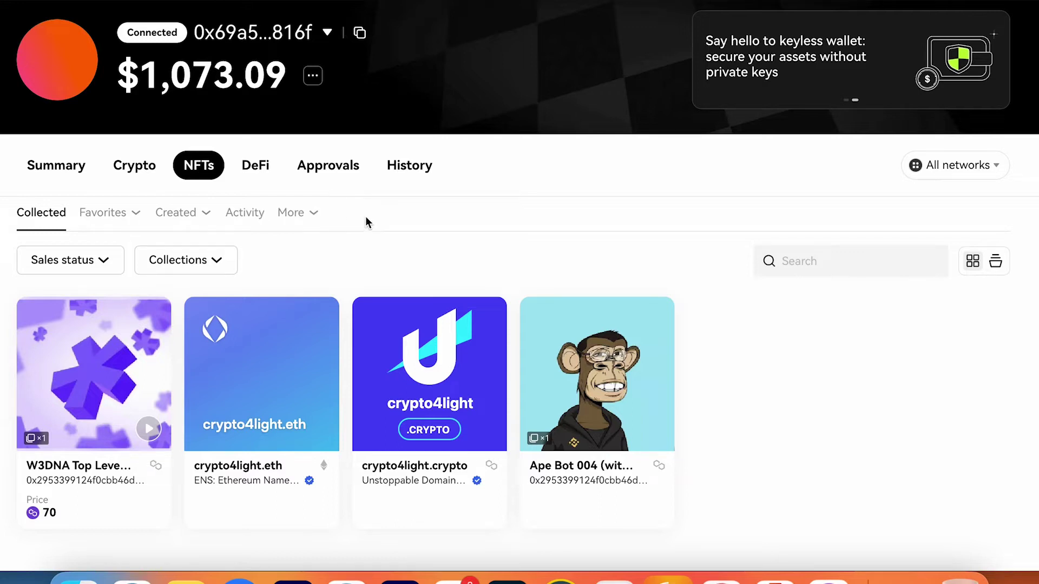
Step: Revoke the infinite BUSD spending approval on BNB Smart Chain from the DeFi Approvals list
click(255, 165)
click(330, 222)
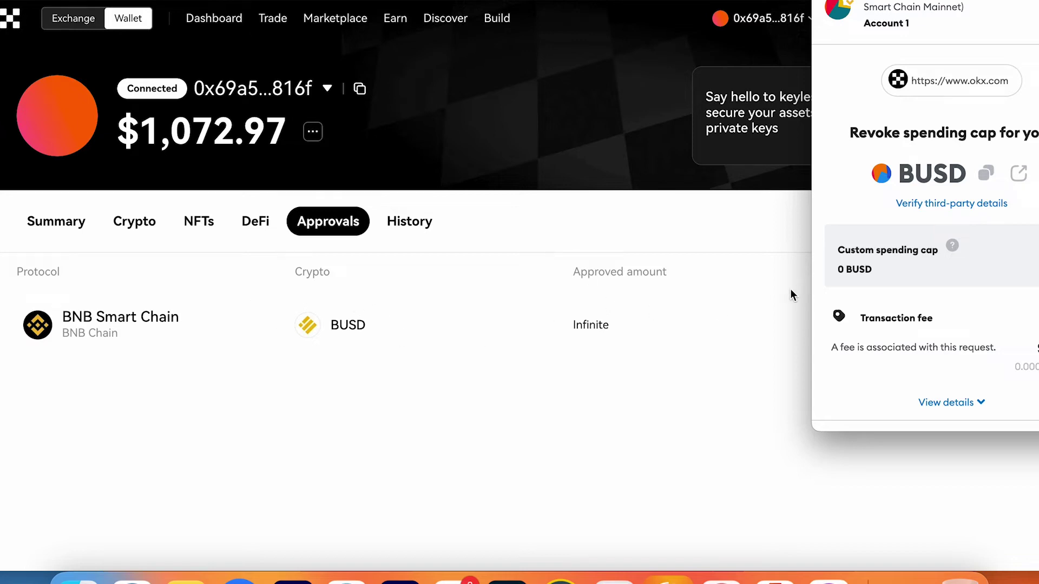
scroll(996, 300, down, 2)
click(1035, 406)
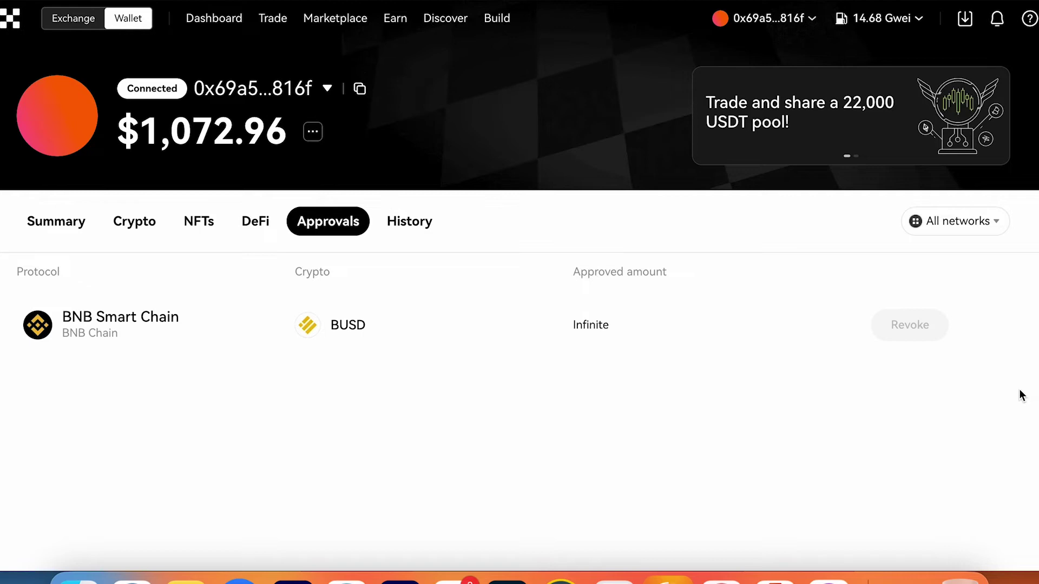
Step: Check the BUSD revocation in the wallet's transaction History
click(424, 224)
scroll(452, 286, down, 10)
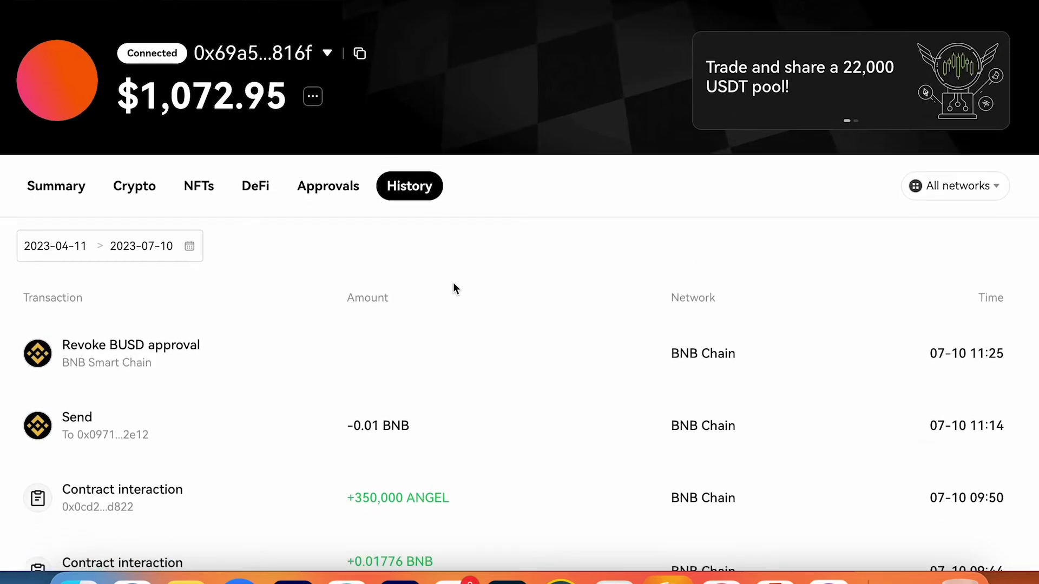
scroll(452, 294, up, 10)
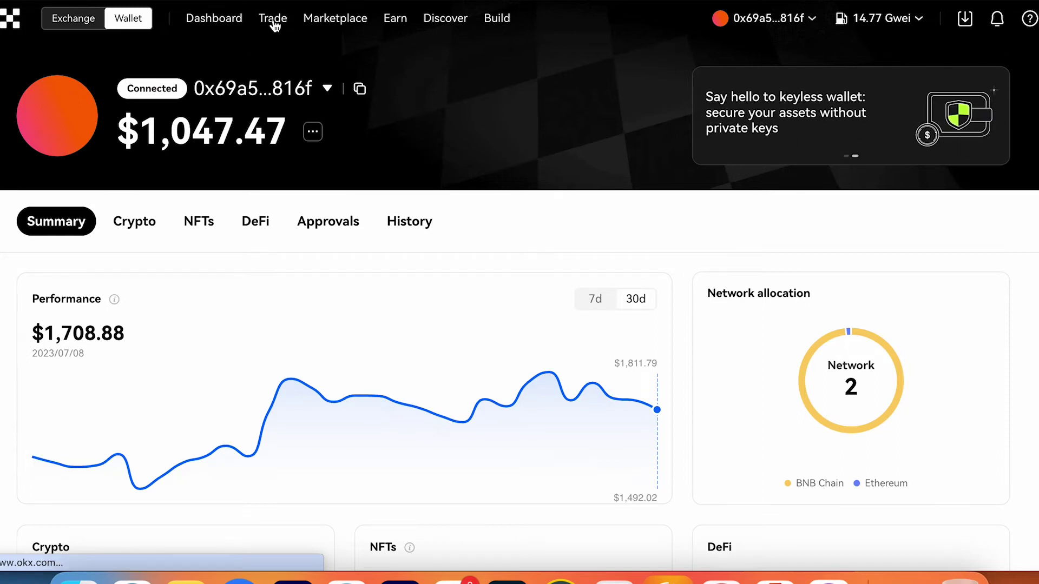
Step: On the swap page, fill in the maximum 0.023674773757 BNB and permanently dismiss the fee-reserve notice
click(274, 19)
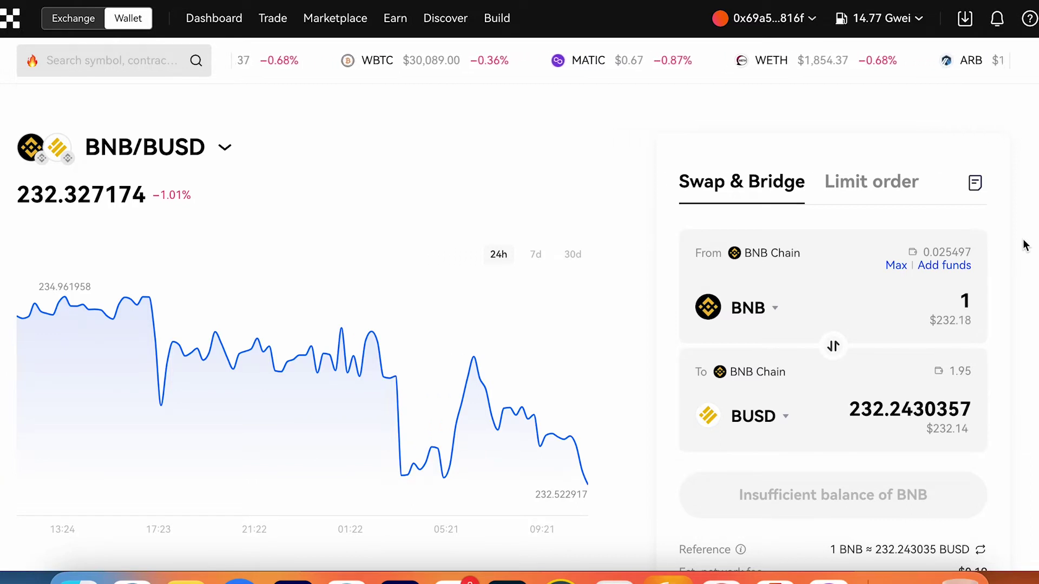
scroll(1031, 257, down, 1)
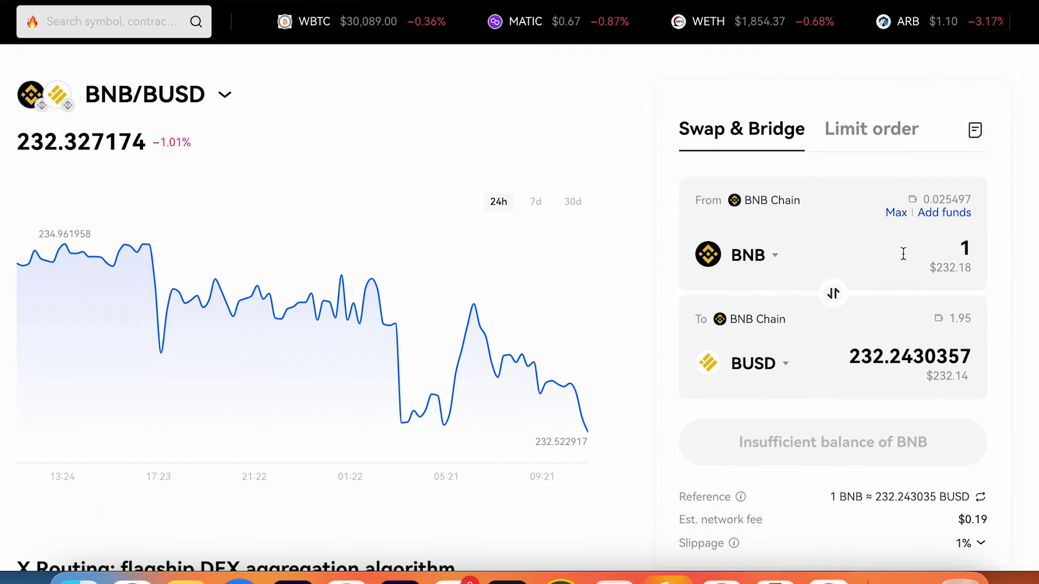
click(896, 212)
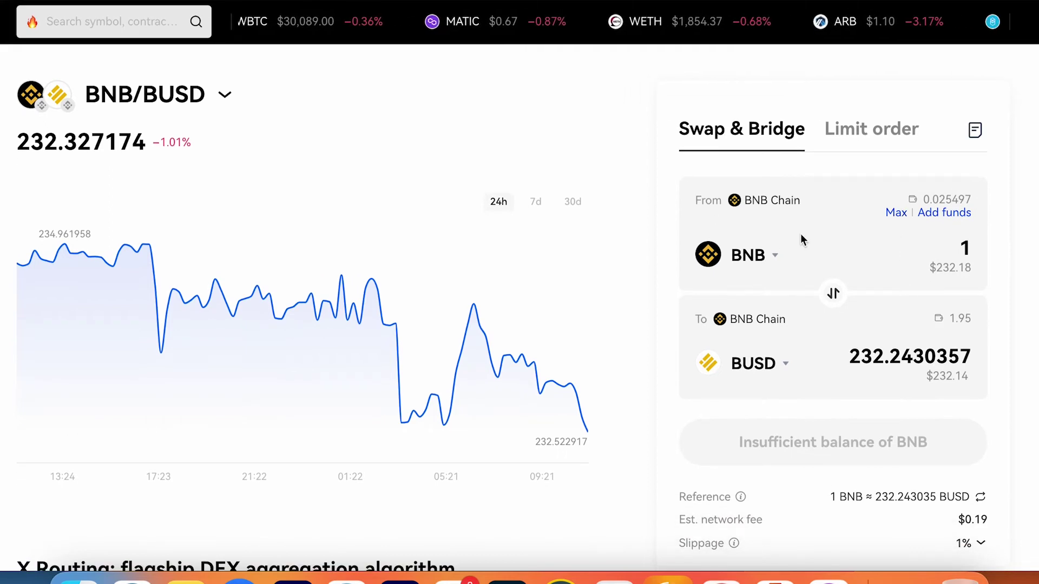
click(395, 311)
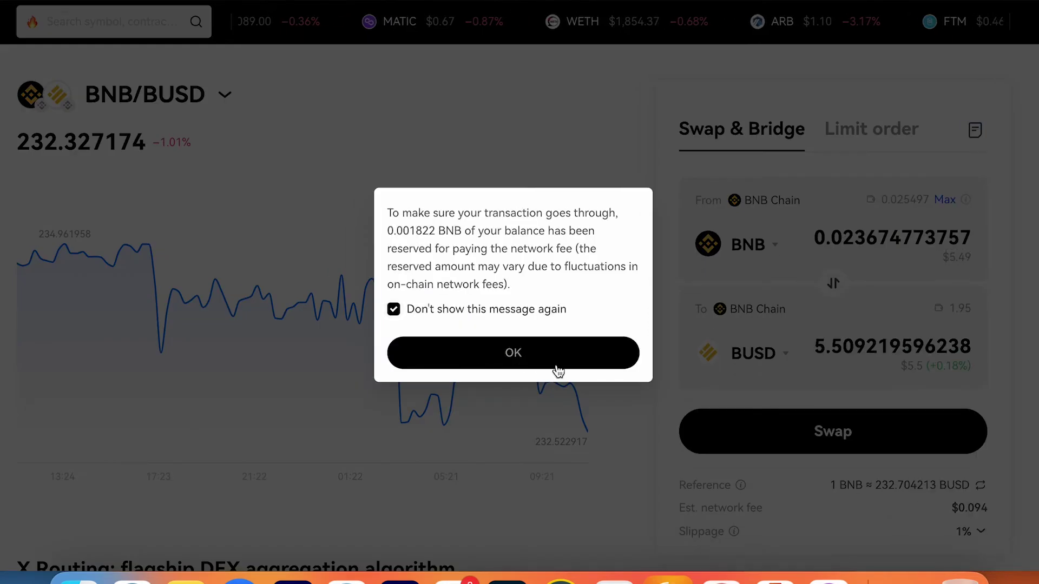
click(510, 354)
Step: Replace BUSD as the receive token, trying FTM and ending with 17.400075173657 POLS
click(783, 352)
click(786, 367)
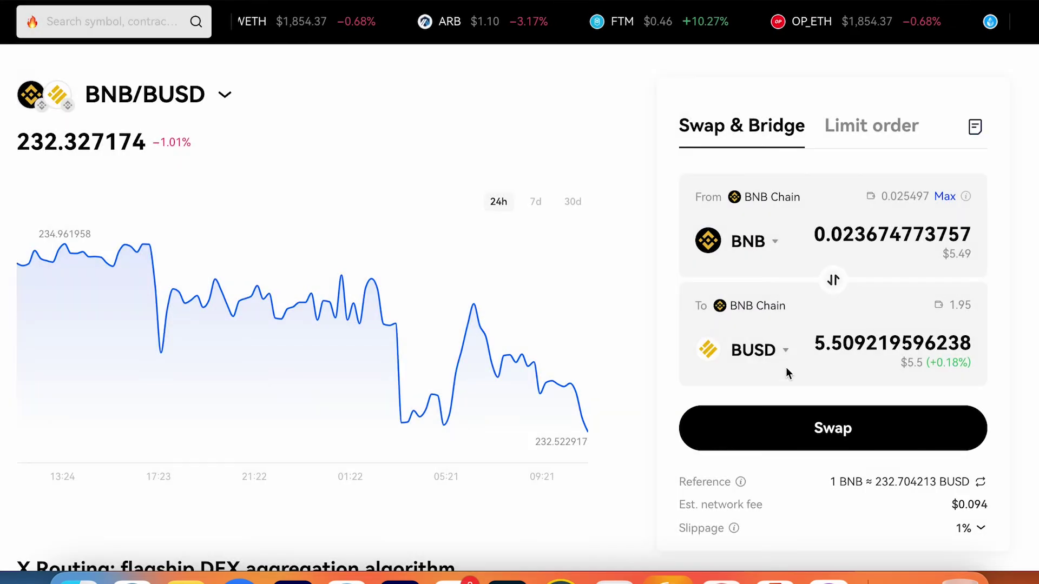
click(782, 353)
scroll(545, 234, down, 6)
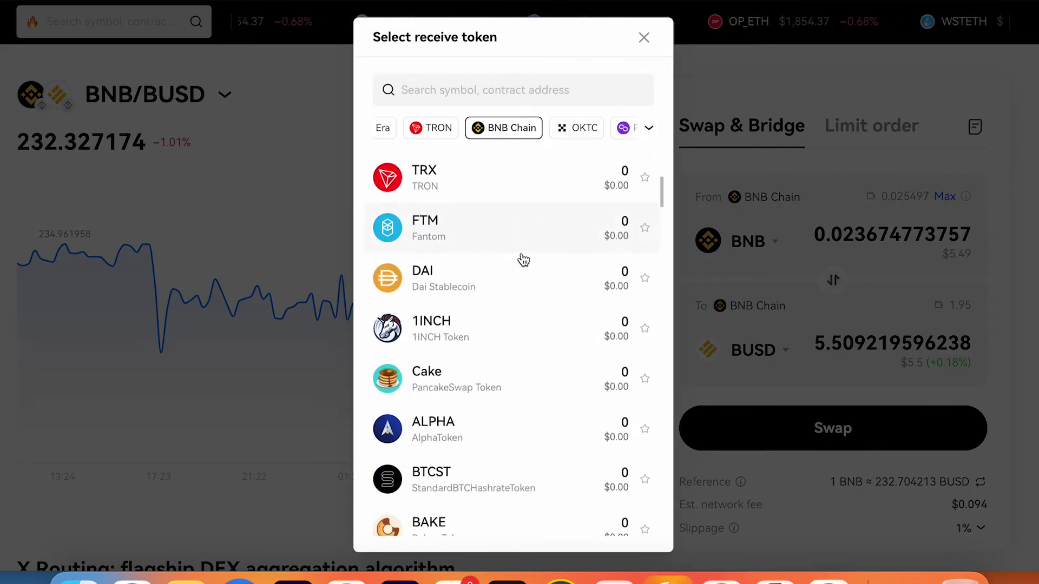
click(458, 236)
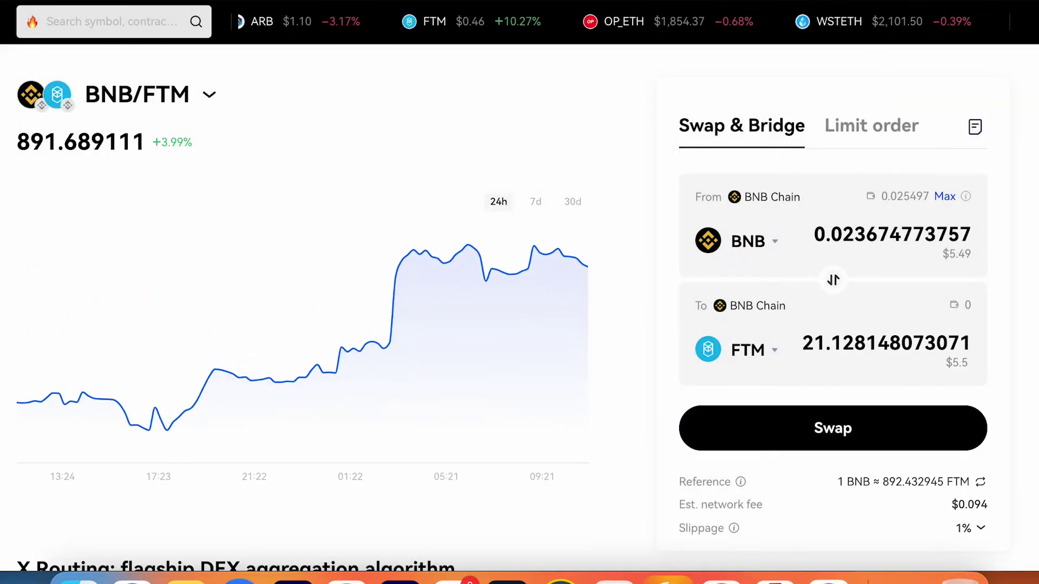
scroll(863, 429, down, 1)
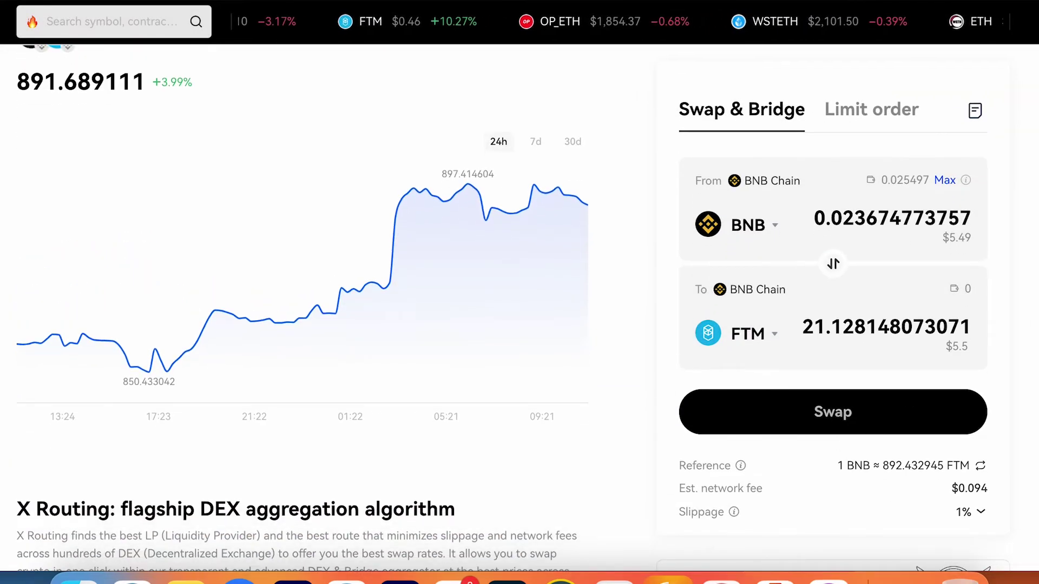
scroll(303, 303, down, 2)
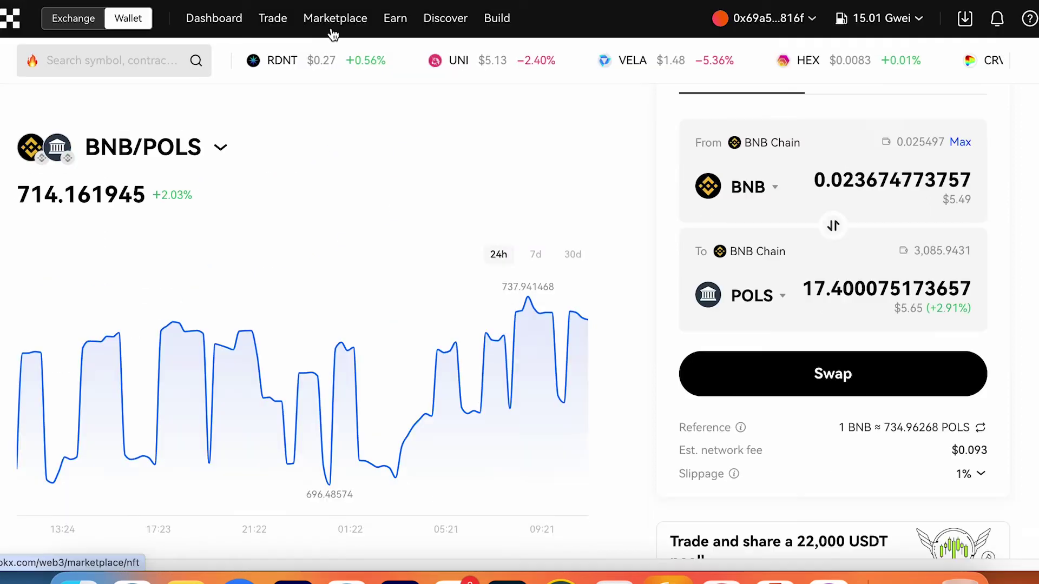
Step: Browse the NFT Marketplace and the Ordinals market, then scroll the top NFT collections
click(329, 28)
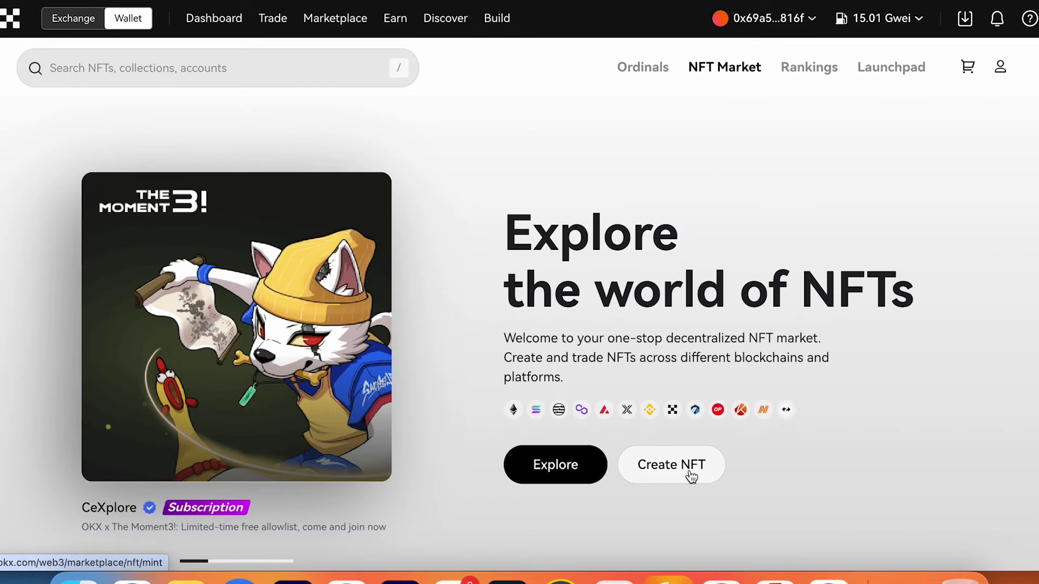
click(619, 82)
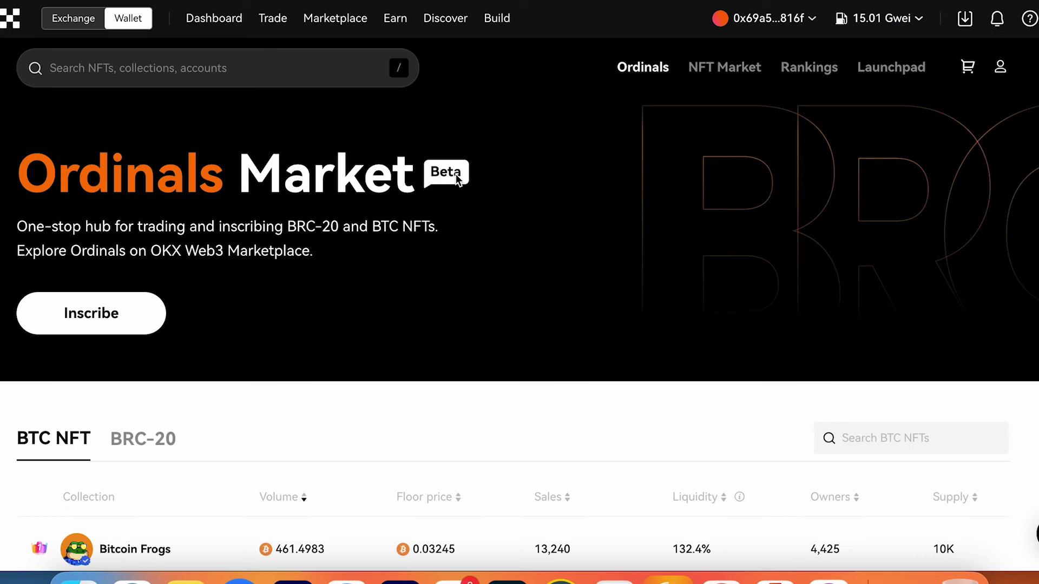
click(731, 74)
mouse_move(812, 76)
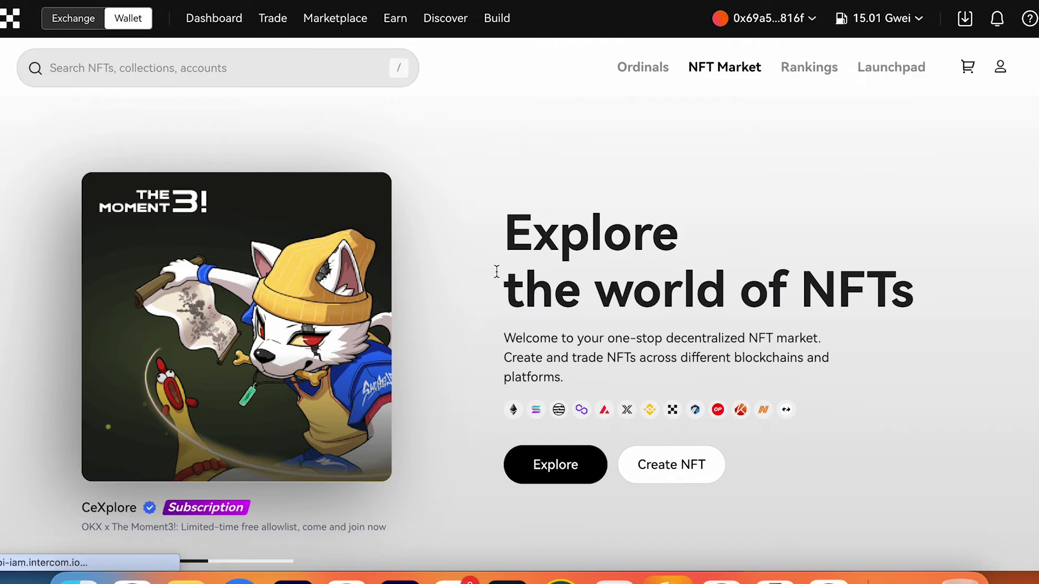
scroll(497, 272, down, 20)
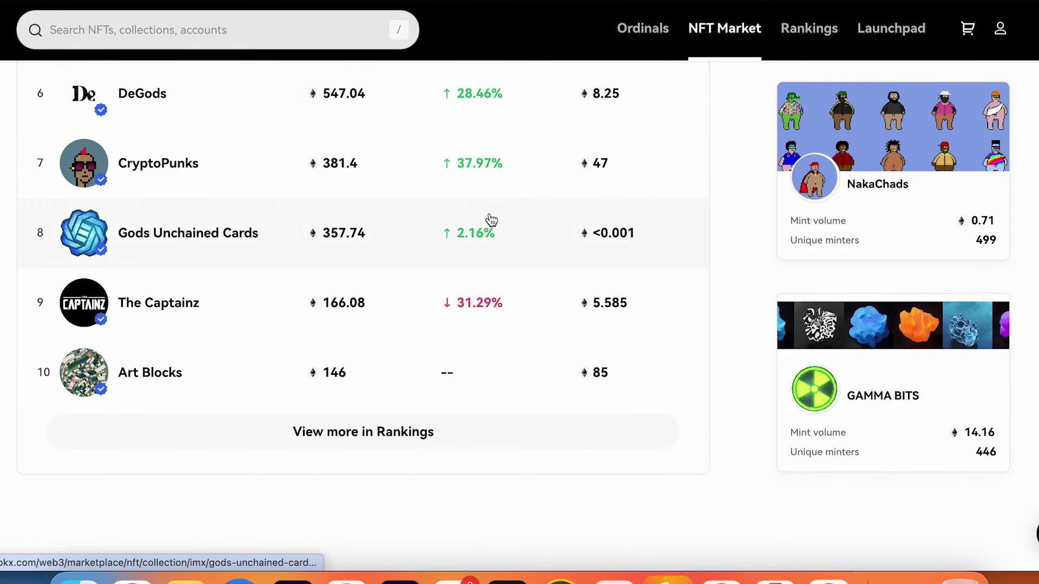
scroll(491, 219, up, 20)
Step: Open Earn and scroll through the Trending, Stablecoins and Explore yield products
click(381, 21)
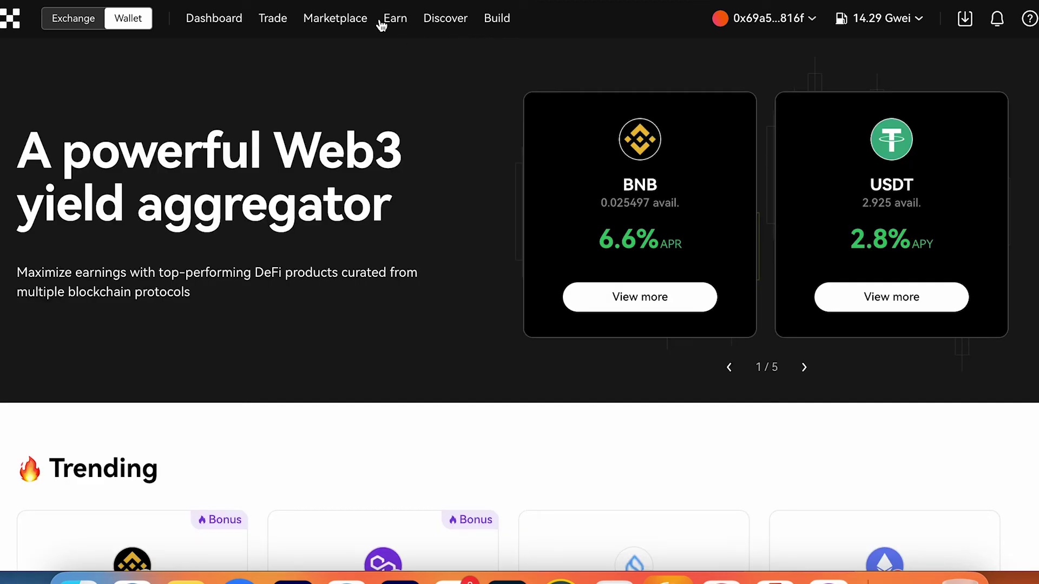
scroll(287, 226, down, 15)
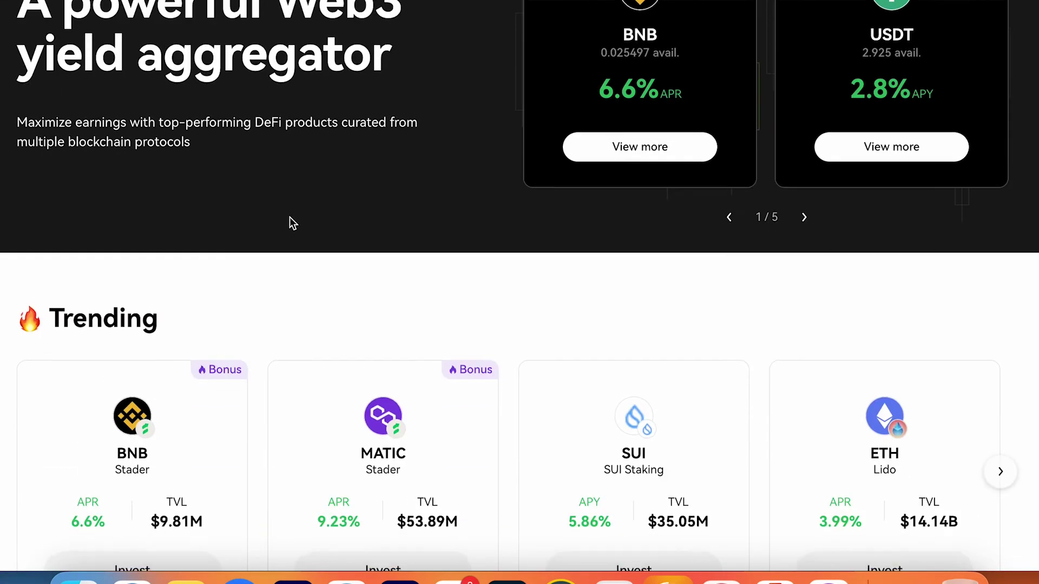
scroll(298, 221, down, 7)
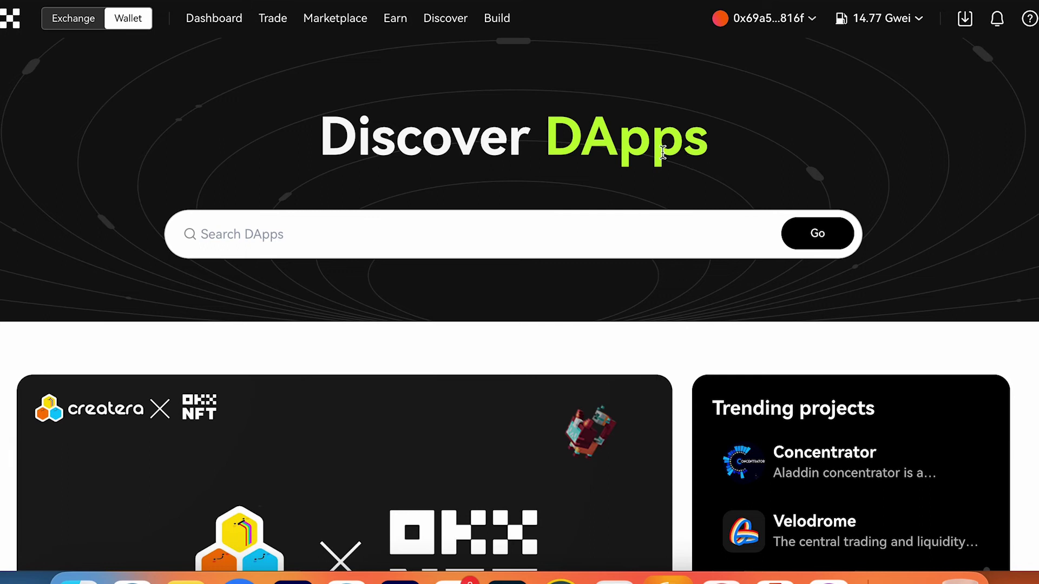
scroll(663, 157, down, 15)
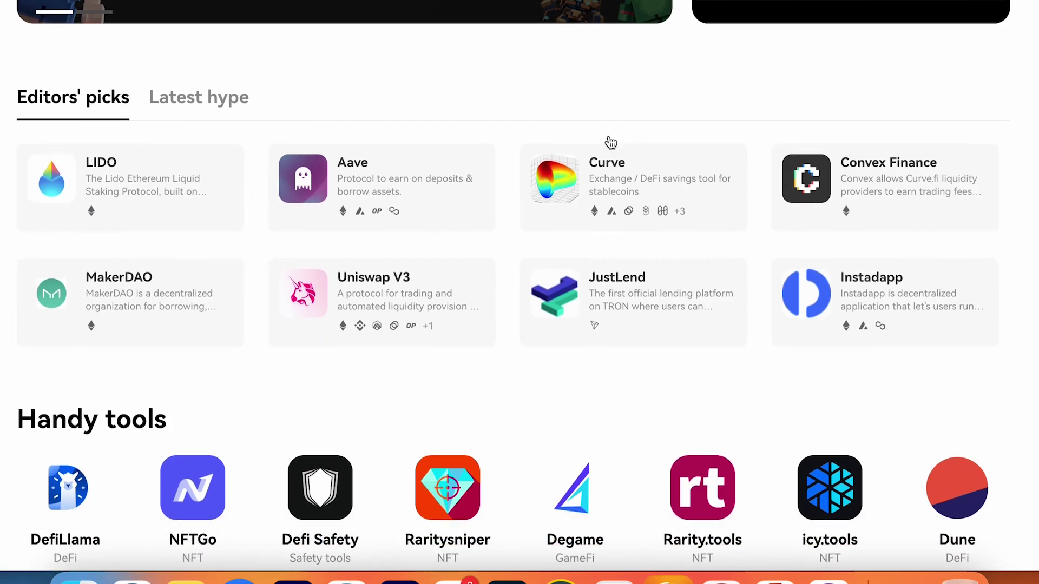
scroll(79, 449, down, 3)
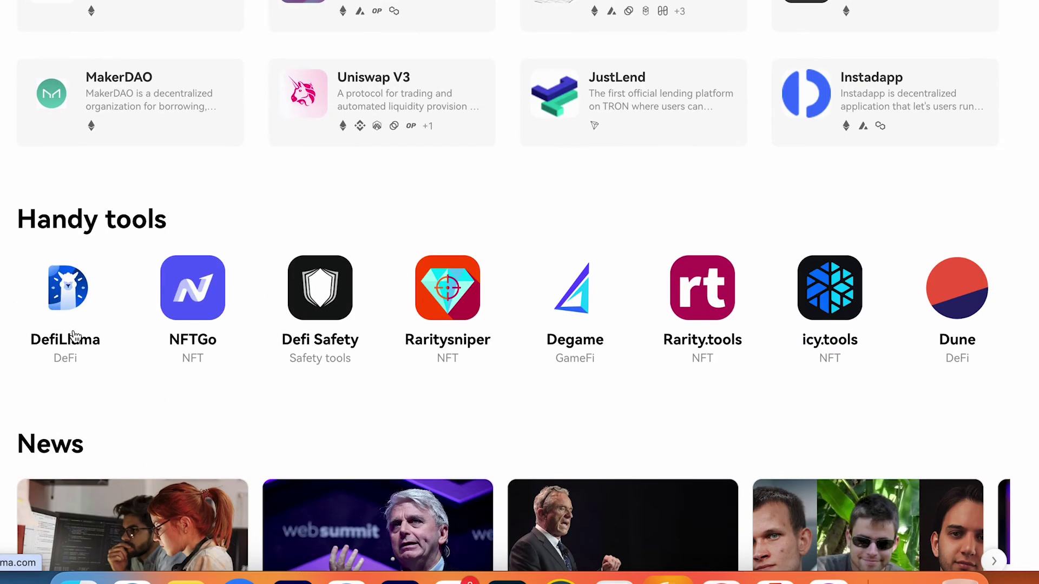
scroll(65, 289, up, 3)
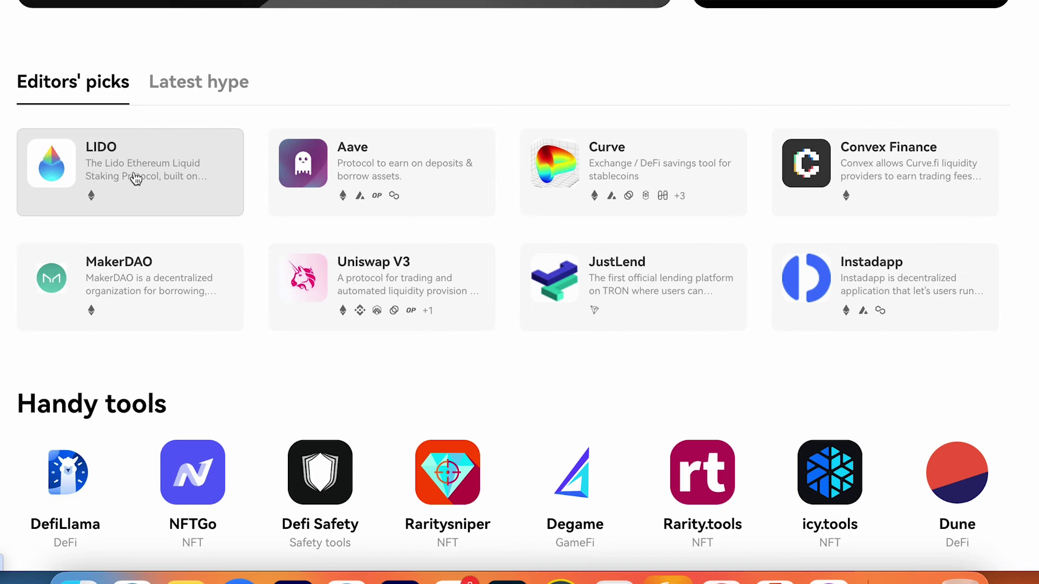
scroll(216, 189, down, 10)
scroll(433, 135, up, 20)
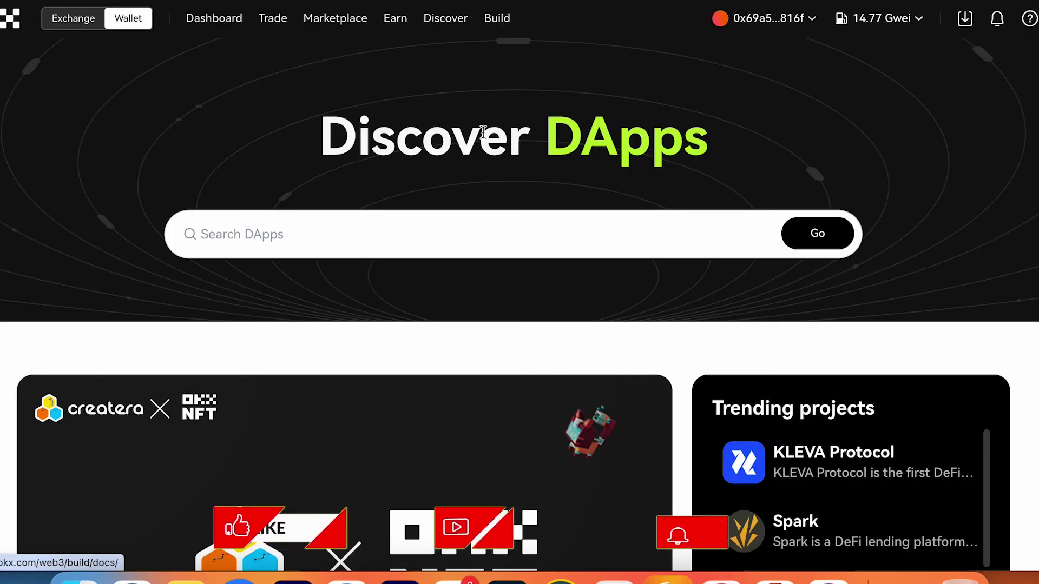
scroll(485, 135, down, 5)
scroll(490, 127, up, 5)
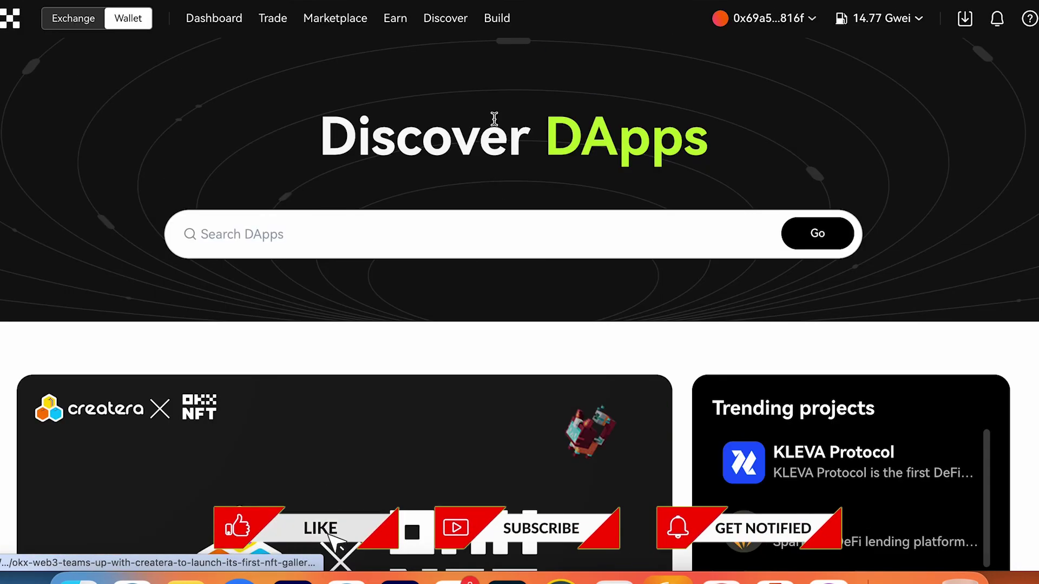
Step: Open the Build docs at the 'Integrate DApp with OKX Wallet' welcome page
click(503, 20)
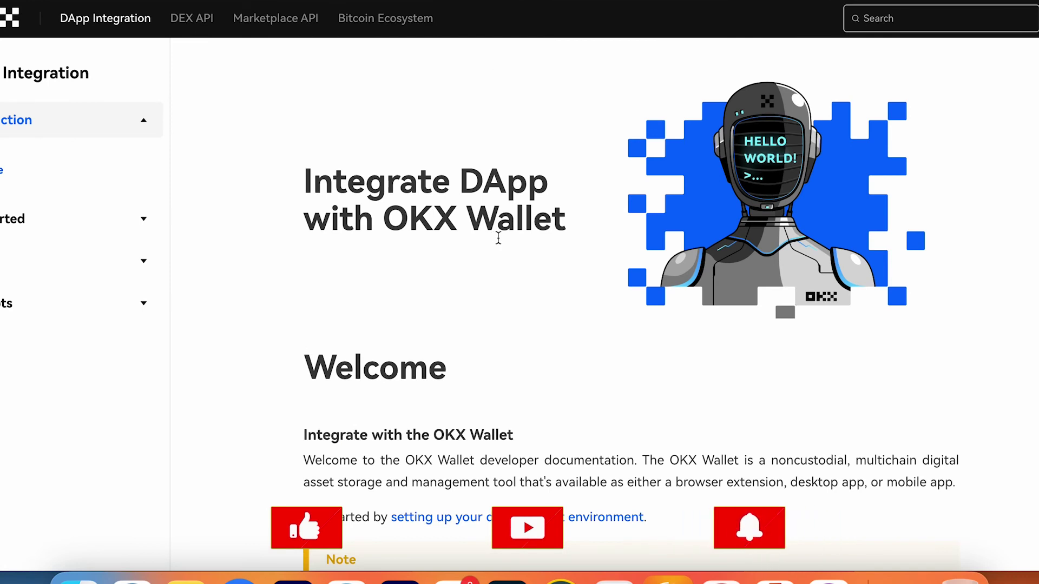